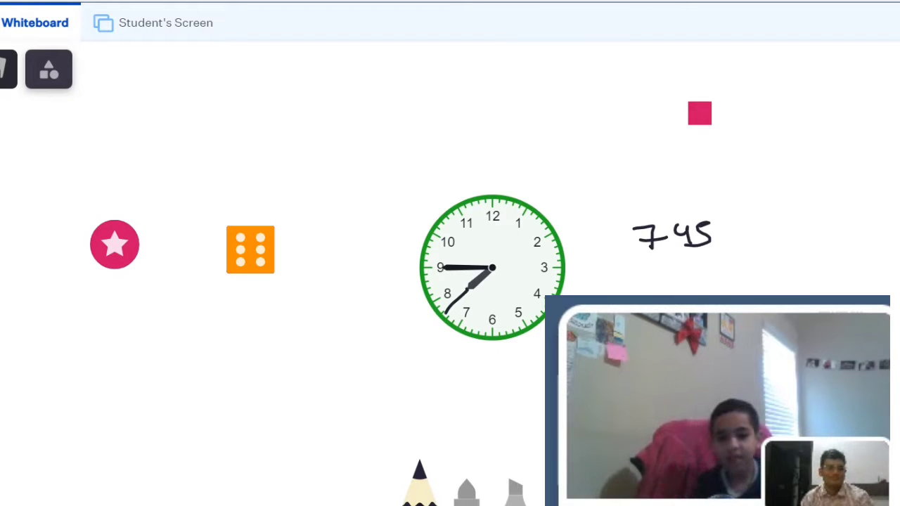
# Reposition the clock and turn its minute hand to 6 for half past two.
pyautogui.moveTo(492, 267); pyautogui.dragTo(453, 207)
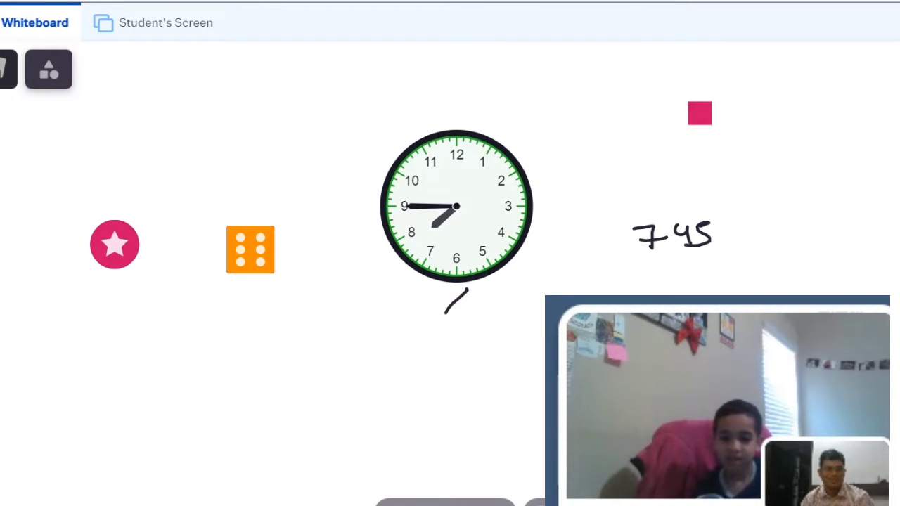
pyautogui.press('Escape')
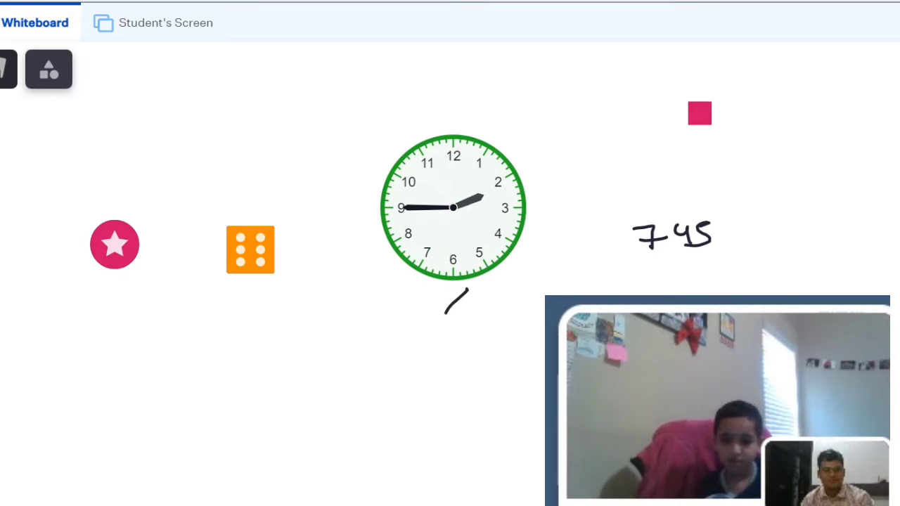
pyautogui.moveTo(404, 208); pyautogui.dragTo(450, 254)
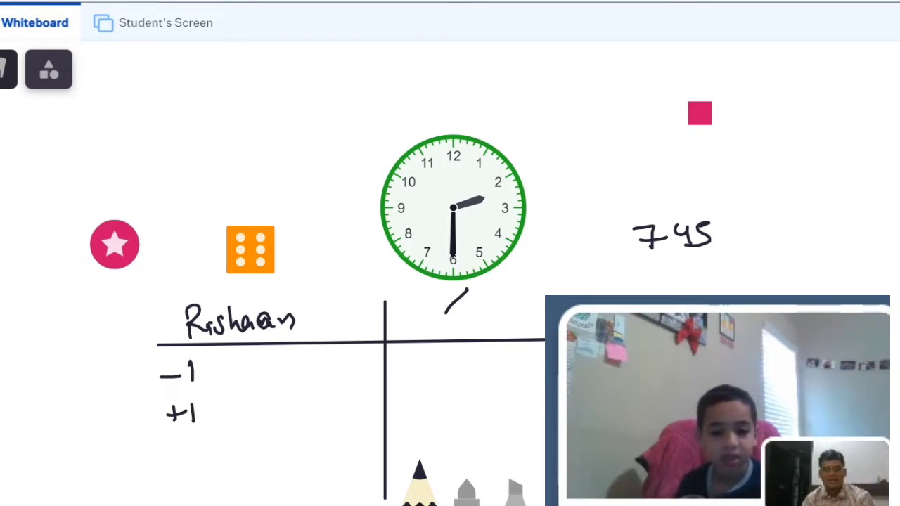
# Draw a checkmark next to the name heading in the table.
pyautogui.moveTo(320, 297); pyautogui.dragTo(351, 281)
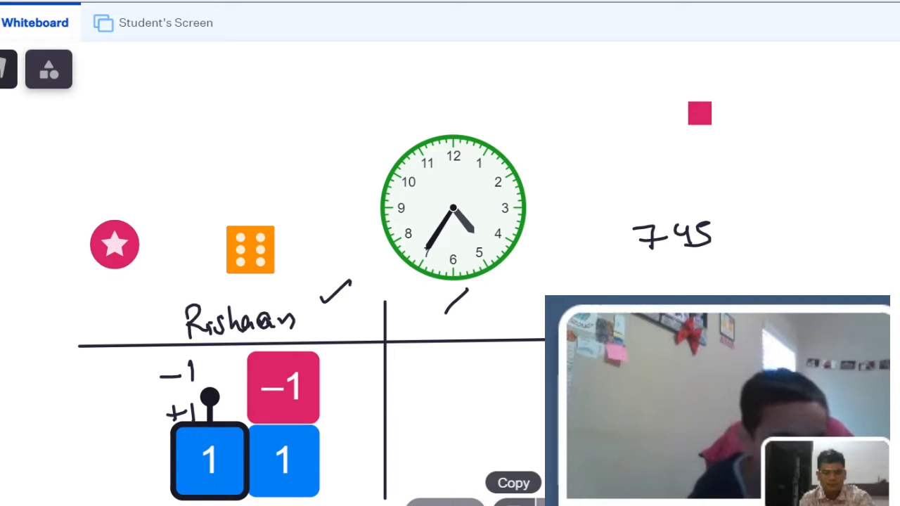
# Duplicate a blue 1 tile and line it up with the others.
pyautogui.click(513, 502)
pyautogui.moveTo(210, 464)
pyautogui.mouseDown()
pyautogui.moveTo(122, 461)
pyautogui.moveTo(136, 461)
pyautogui.mouseUp()
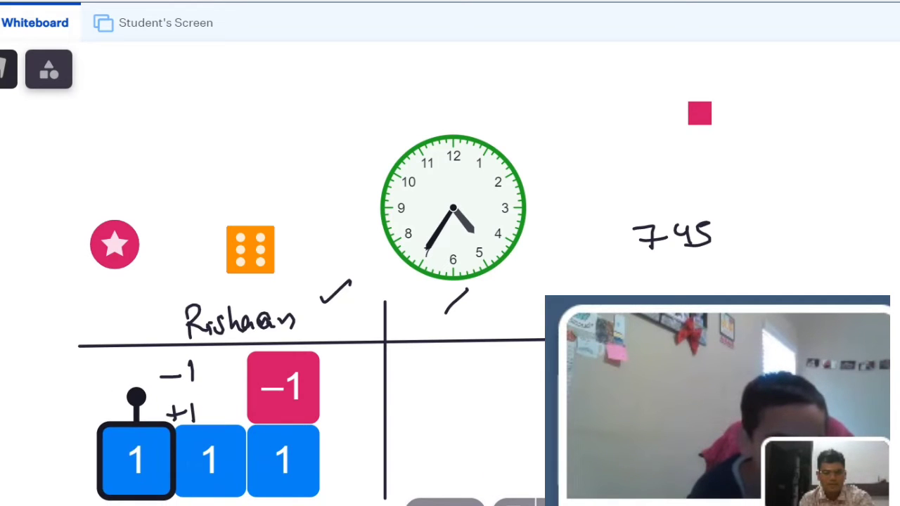
pyautogui.press('Escape')
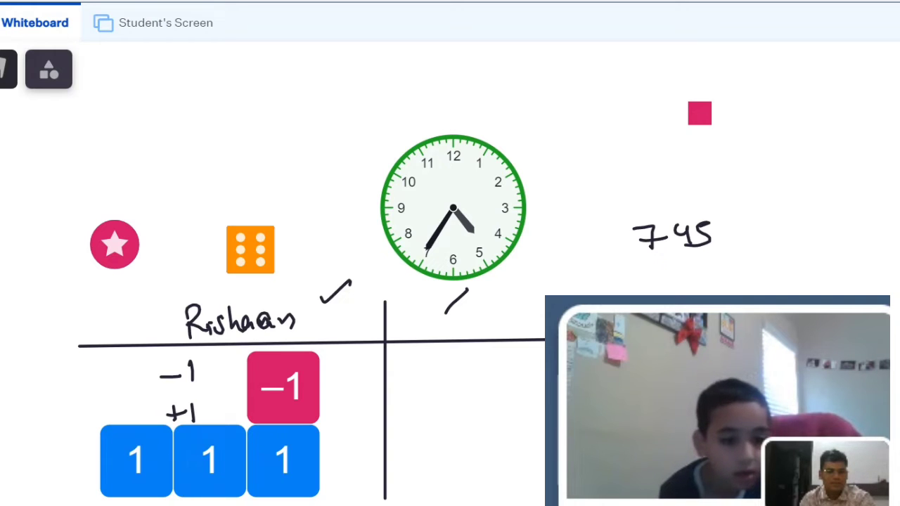
# Cancel the red −1 tile against a 1 and remove the resulting 0 tile.
pyautogui.click(283, 387)
pyautogui.moveTo(282, 387); pyautogui.dragTo(289, 440)
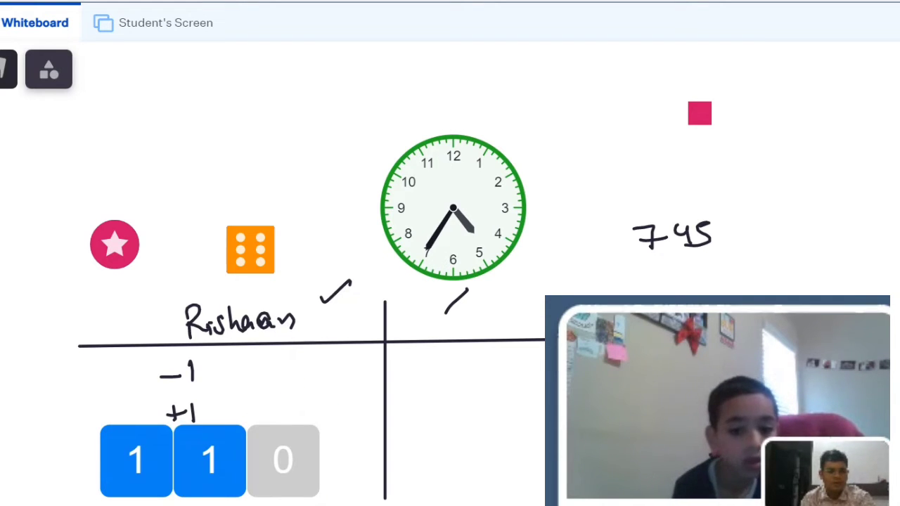
pyautogui.moveTo(282, 460)
pyautogui.mouseDown()
pyautogui.moveTo(237, 461)
pyautogui.moveTo(444, 501)
pyautogui.mouseUp()
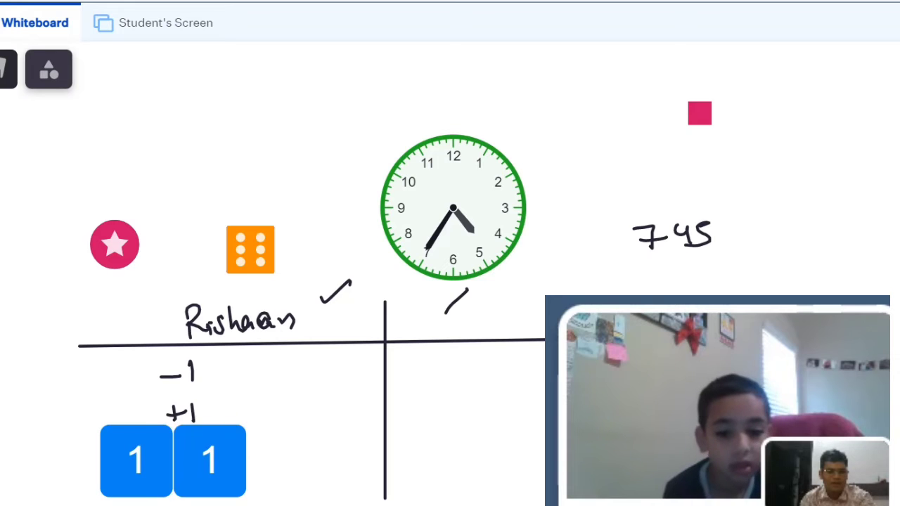
# Merge the two 1 tiles into a 2 in the first column; move the dice tile up.
pyautogui.moveTo(210, 461)
pyautogui.mouseDown()
pyautogui.moveTo(141, 460)
pyautogui.moveTo(199, 459)
pyautogui.mouseUp()
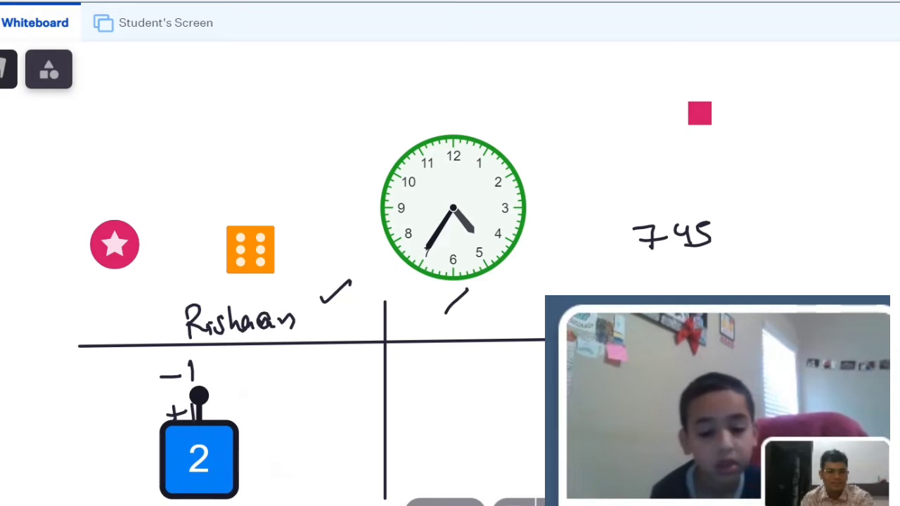
pyautogui.moveTo(199, 396); pyautogui.dragTo(194, 396)
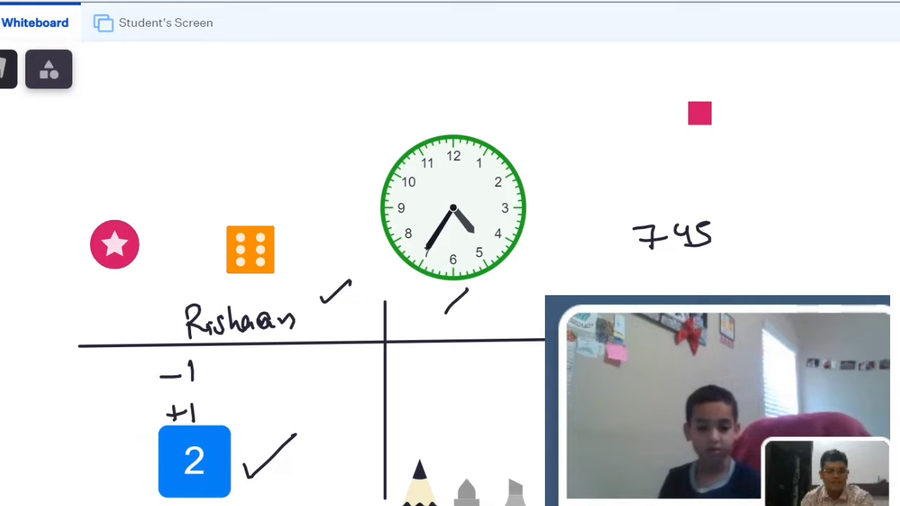
pyautogui.moveTo(250, 250); pyautogui.dragTo(247, 159)
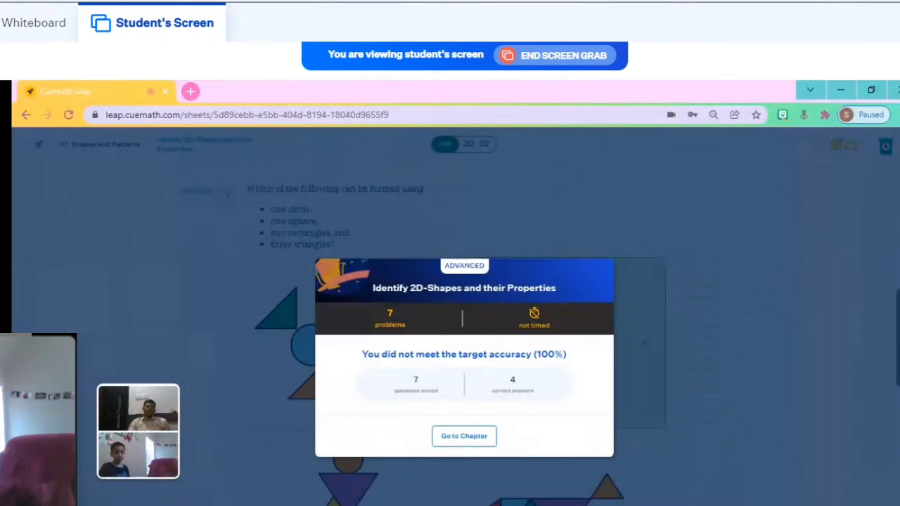
# Choose Go to Chapter on the worksheet results popup.
pyautogui.click(466, 436)
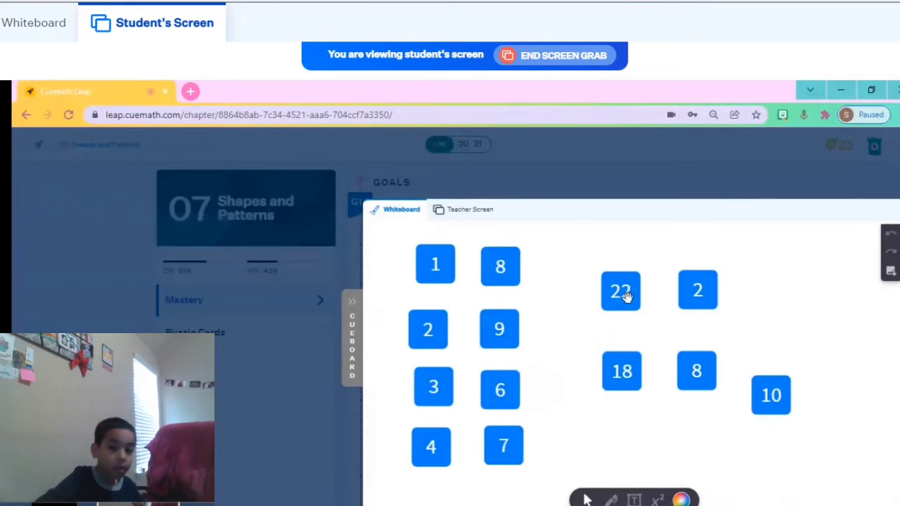
# Combine the 8 and 2 tiles into a 10, then switch to the Student's Screen view.
pyautogui.moveTo(619, 295)
pyautogui.mouseDown()
pyautogui.moveTo(650, 345)
pyautogui.moveTo(616, 299)
pyautogui.moveTo(685, 319)
pyautogui.moveTo(542, 342)
pyautogui.moveTo(609, 282)
pyautogui.moveTo(620, 295)
pyautogui.mouseUp()
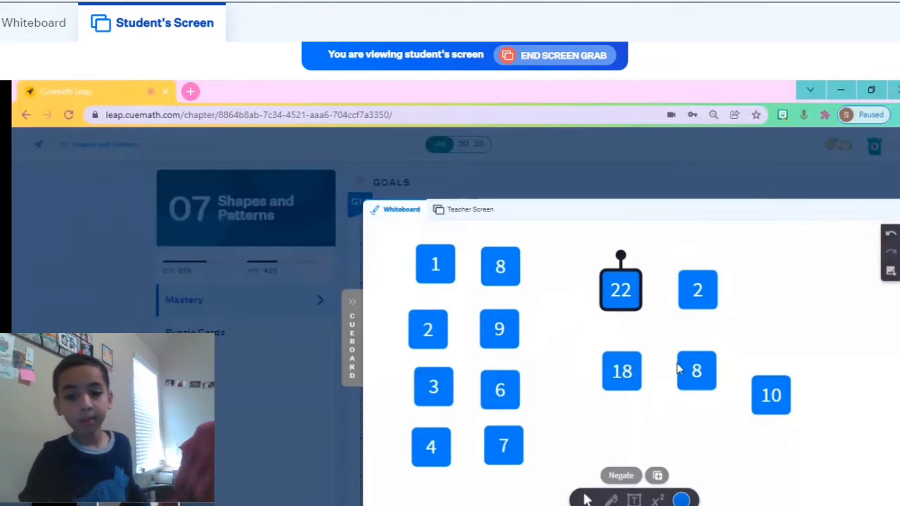
pyautogui.moveTo(692, 372); pyautogui.dragTo(693, 292)
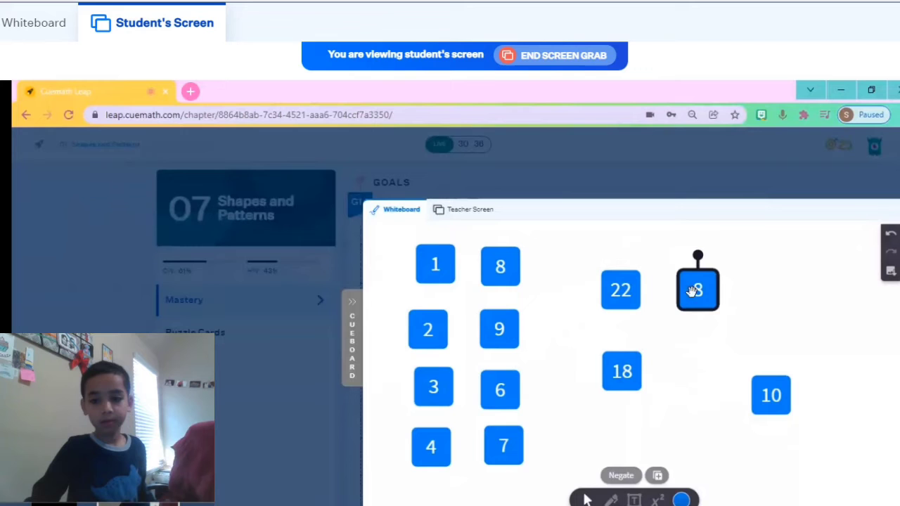
pyautogui.click(546, 387)
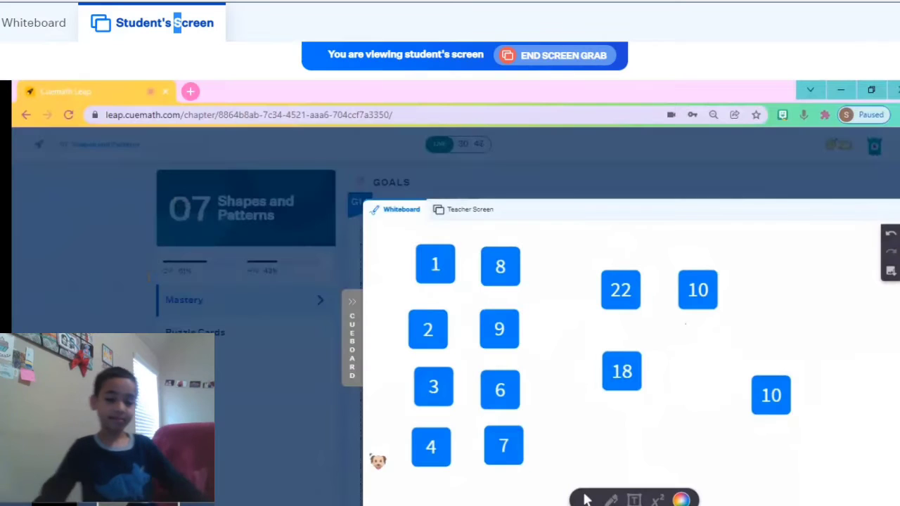
pyautogui.click(176, 22)
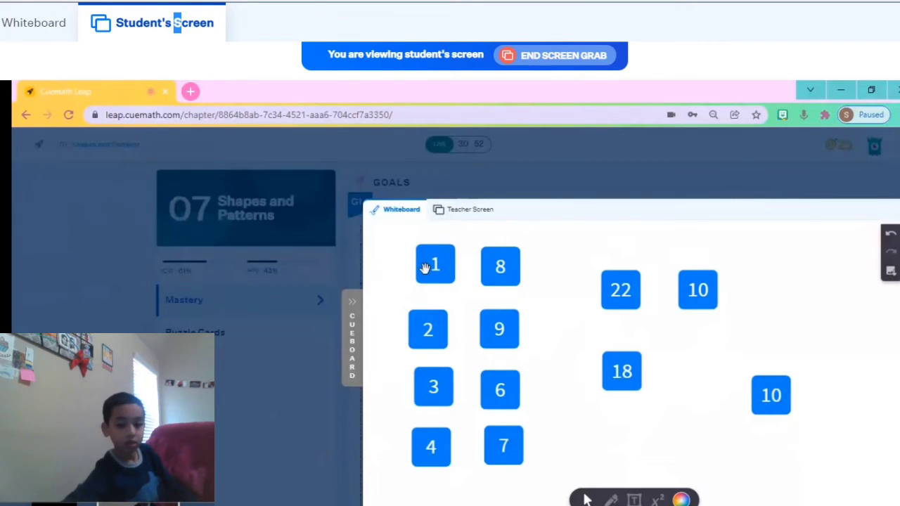
# Merge the two 10 tiles into 20 and drag the 22 tile onto the 18 tile.
pyautogui.moveTo(699, 295)
pyautogui.mouseDown()
pyautogui.moveTo(763, 312)
pyautogui.moveTo(768, 301)
pyautogui.moveTo(759, 322)
pyautogui.moveTo(771, 363)
pyautogui.moveTo(768, 301)
pyautogui.mouseUp()
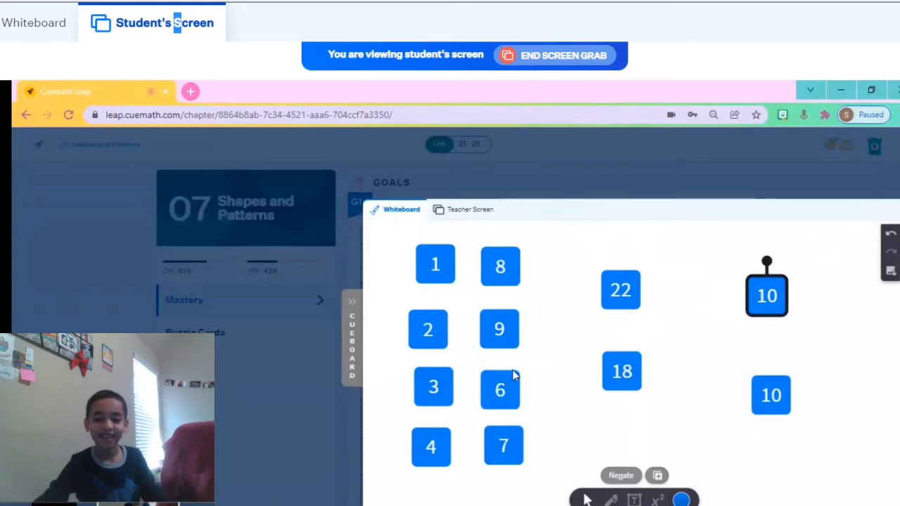
pyautogui.moveTo(760, 294); pyautogui.dragTo(771, 401)
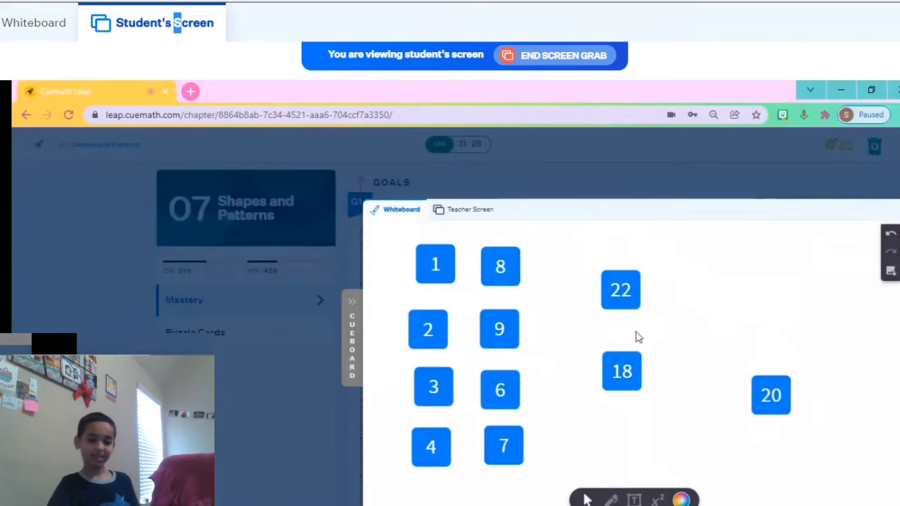
pyautogui.moveTo(628, 287); pyautogui.dragTo(636, 370)
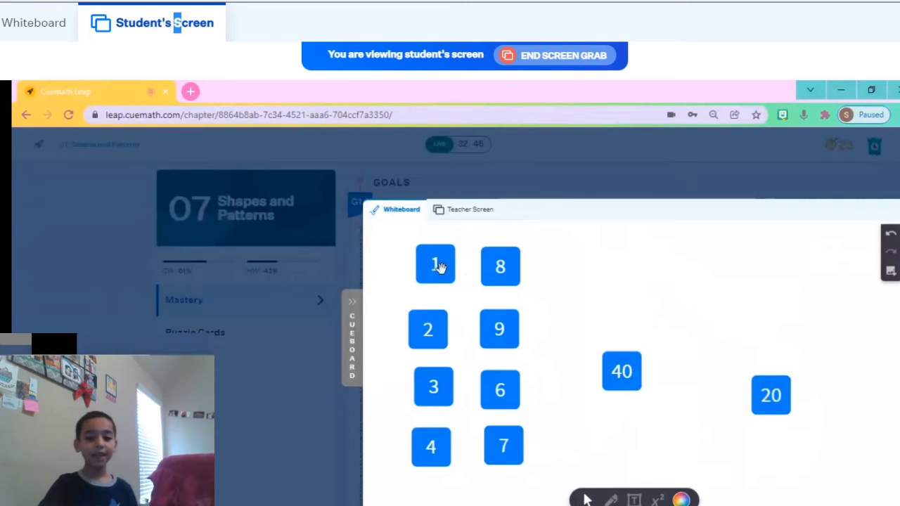
# Merge 1 and 9 into 10, add it to 20 for 30, then drop 40 onto 30.
pyautogui.moveTo(440, 253)
pyautogui.mouseDown()
pyautogui.moveTo(483, 317)
pyautogui.moveTo(504, 324)
pyautogui.mouseUp()
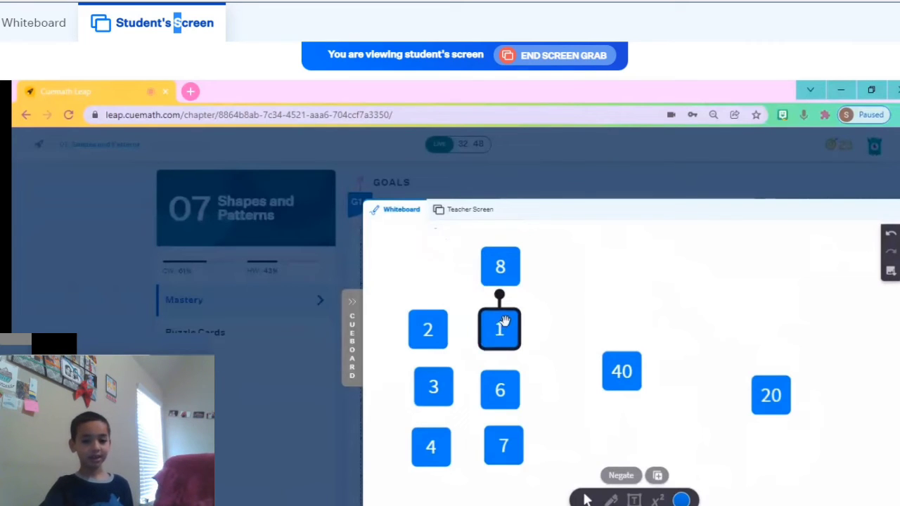
pyautogui.click(567, 362)
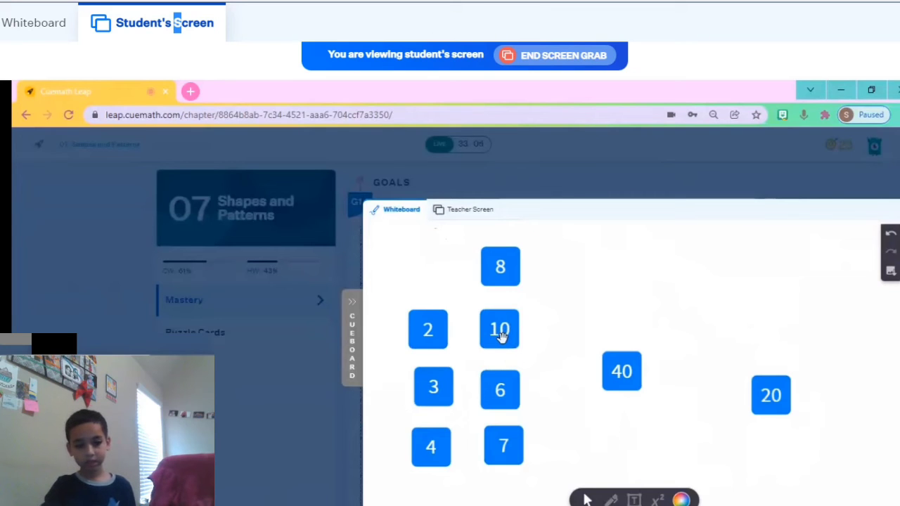
pyautogui.moveTo(502, 336); pyautogui.dragTo(768, 410)
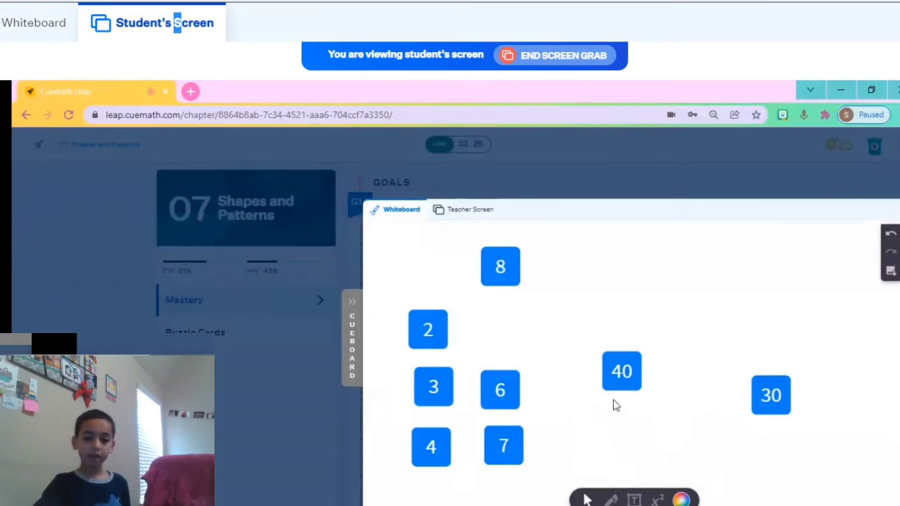
pyautogui.moveTo(618, 381); pyautogui.dragTo(780, 408)
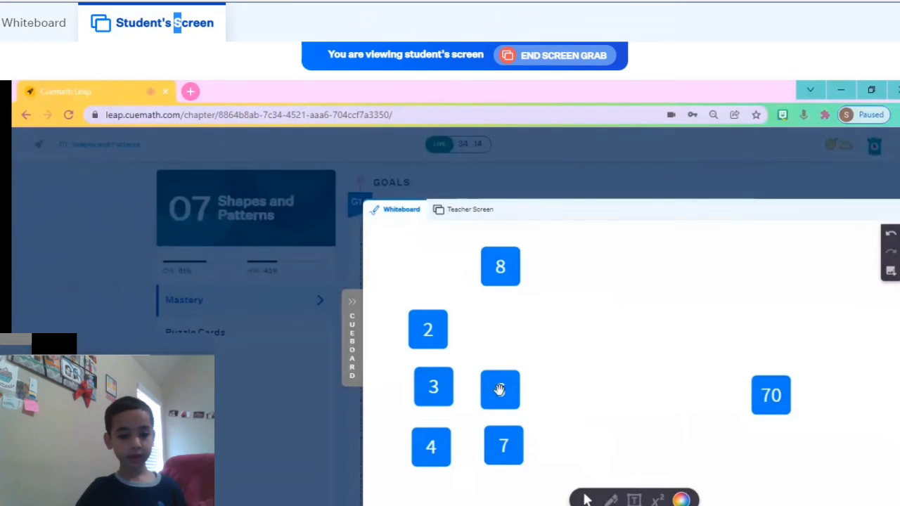
# Drag the 6 tile onto the 4 tile to make 10.
pyautogui.moveTo(499, 392); pyautogui.dragTo(441, 449)
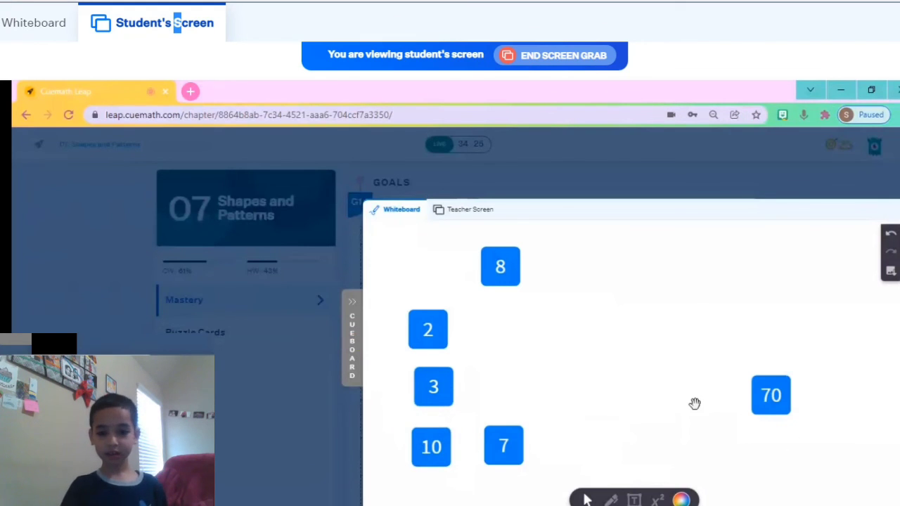
# Add the 6+4 tile to 70 for 80, and drag 2 onto 8 to make 10.
pyautogui.moveTo(421, 451); pyautogui.dragTo(757, 404)
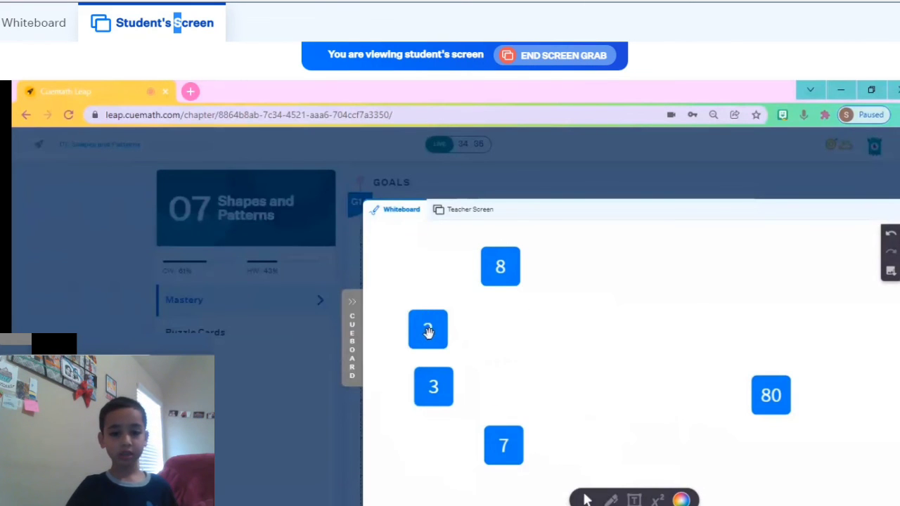
pyautogui.moveTo(428, 332)
pyautogui.mouseDown()
pyautogui.moveTo(519, 273)
pyautogui.moveTo(490, 275)
pyautogui.moveTo(507, 278)
pyautogui.mouseUp()
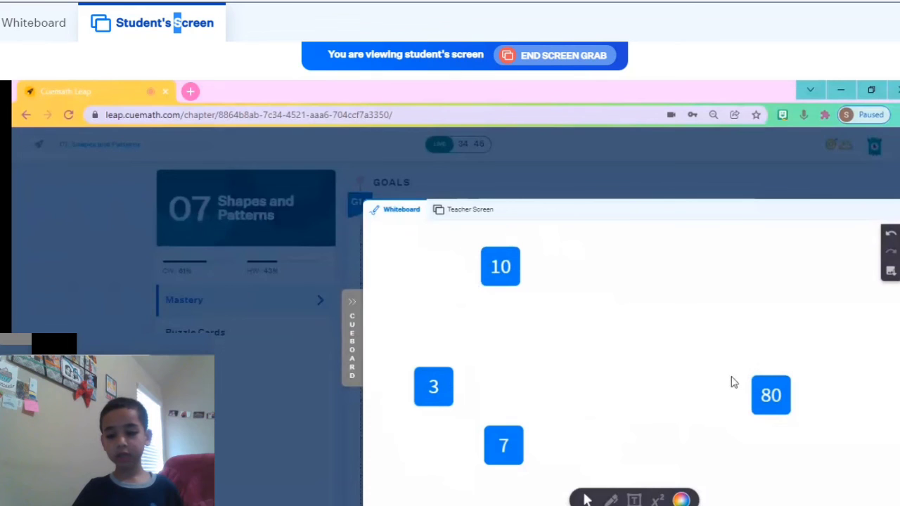
# Join the 2+8 tile to 80 for 90, then drag 7 onto 3 to make 10.
pyautogui.click(507, 269)
pyautogui.moveTo(519, 287); pyautogui.dragTo(532, 291)
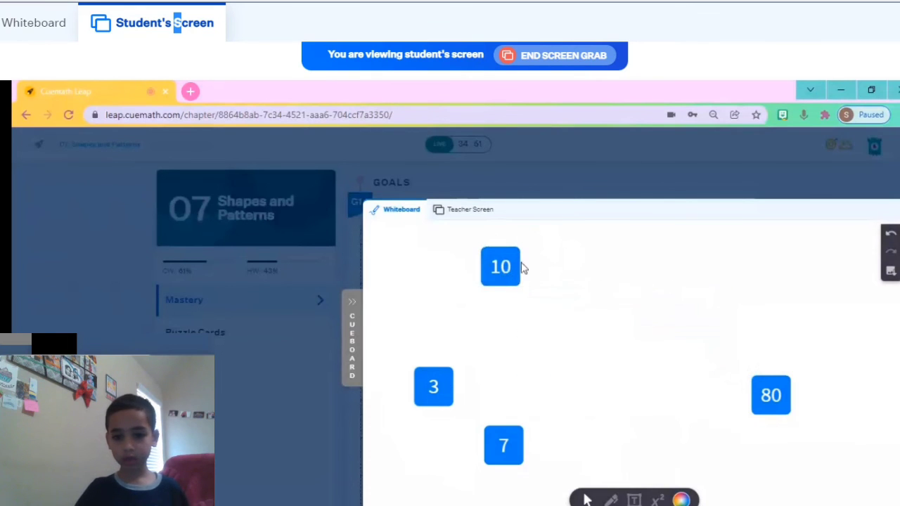
pyautogui.moveTo(498, 265)
pyautogui.mouseDown()
pyautogui.moveTo(834, 421)
pyautogui.moveTo(789, 408)
pyautogui.mouseUp()
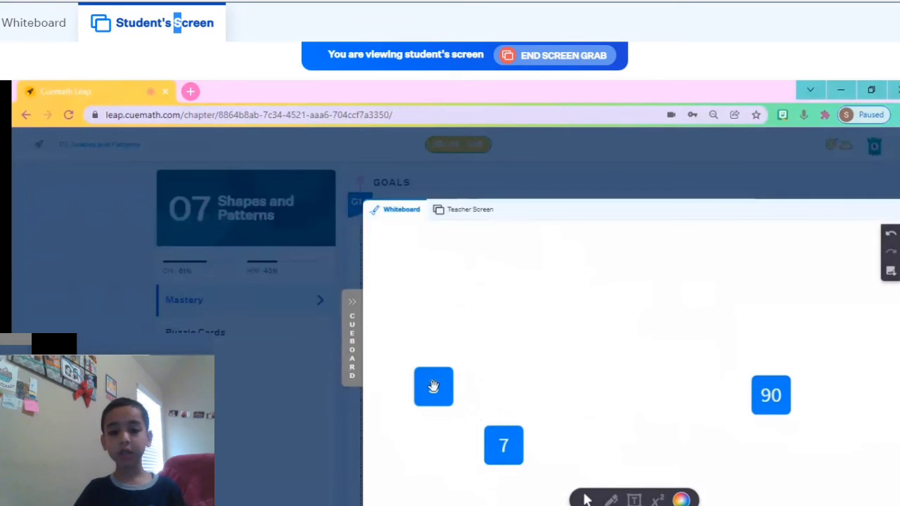
pyautogui.moveTo(509, 455)
pyautogui.mouseDown()
pyautogui.moveTo(451, 416)
pyautogui.moveTo(444, 400)
pyautogui.moveTo(746, 343)
pyautogui.moveTo(747, 320)
pyautogui.moveTo(672, 406)
pyautogui.mouseUp()
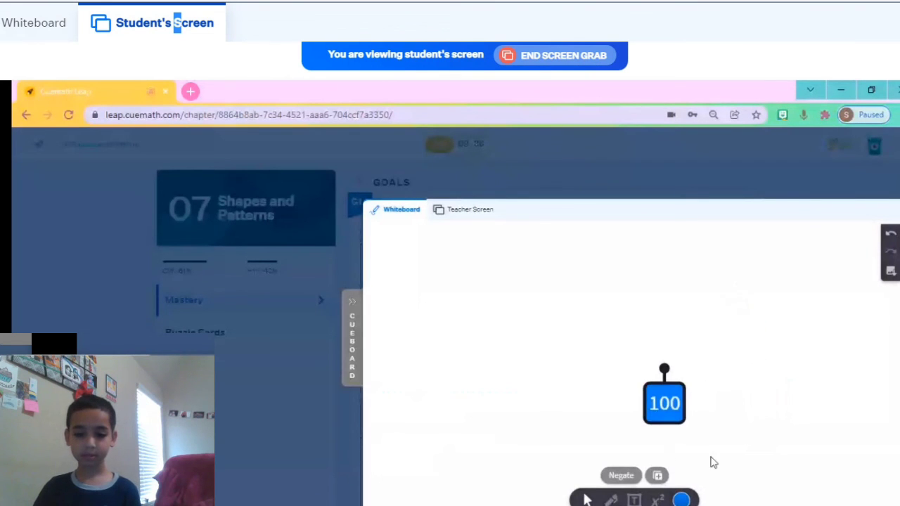